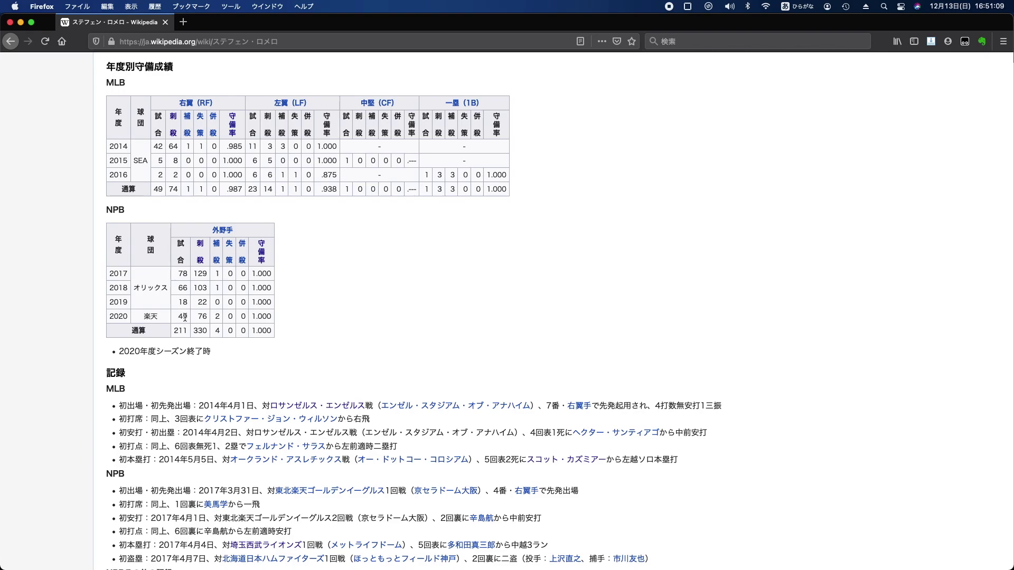
Examine the games and putouts figures for 2020 in the player's NPB outfield fielding table
drag(181, 318, 217, 317)
double_click(217, 317)
click(434, 294)
Read the section on the player's characteristics, highlighting the paragraphs on his signatures and his Orix-era injuries, and check the yearly batting table
scroll(421, 297, up, 10)
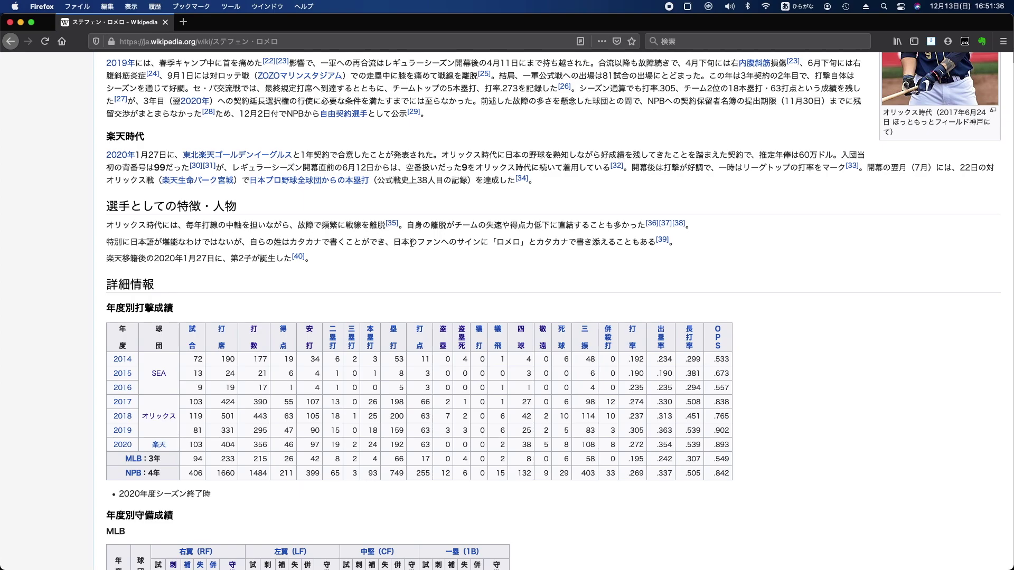
scroll(430, 288, up, 1)
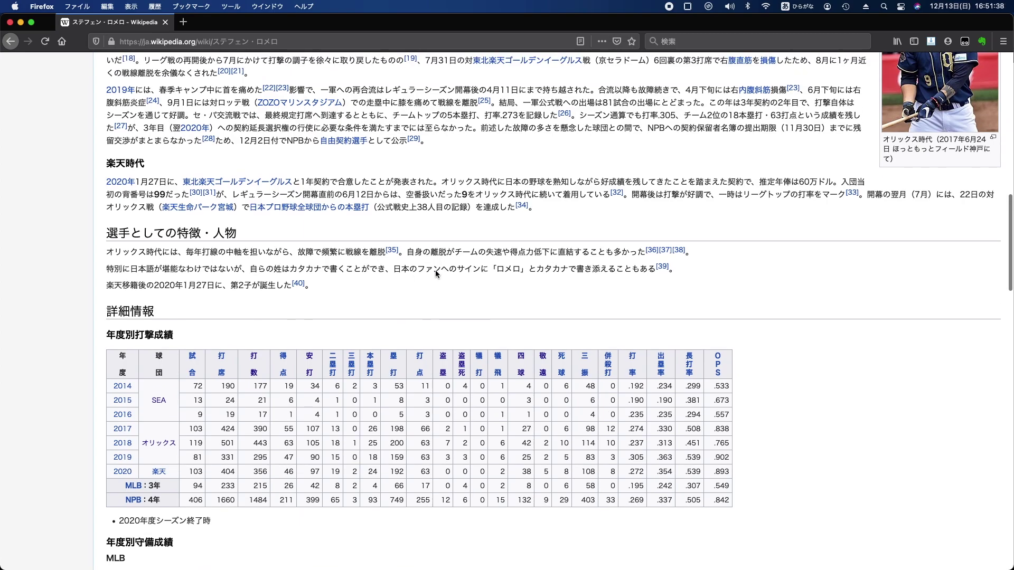
triple_click(440, 266)
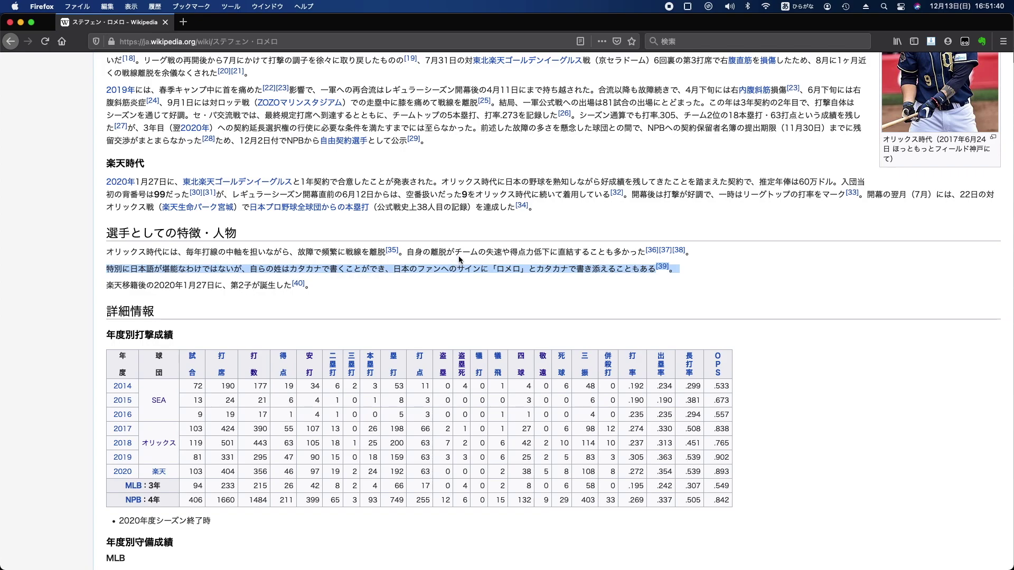
click(463, 253)
triple_click(463, 253)
click(463, 253)
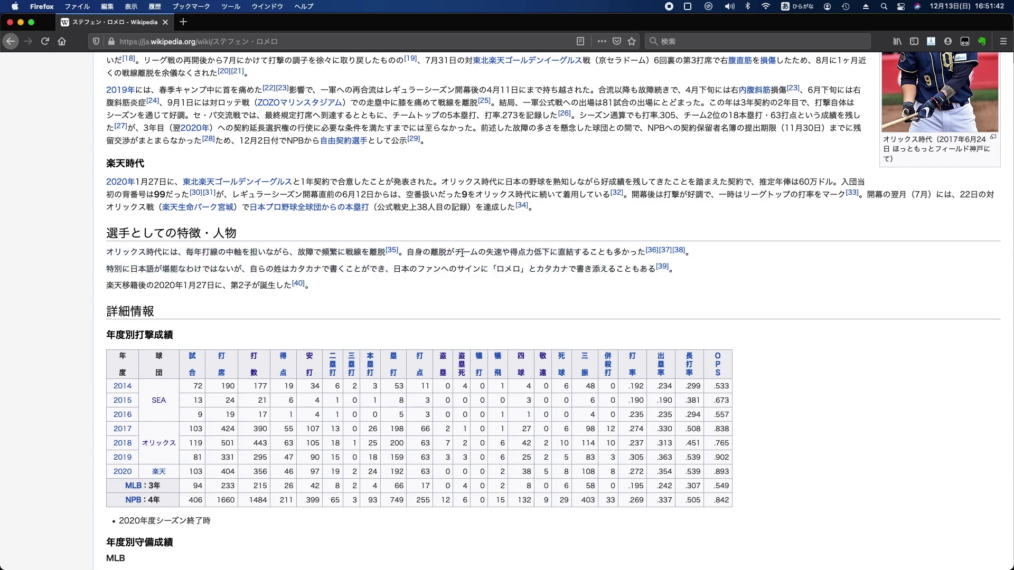
triple_click(463, 253)
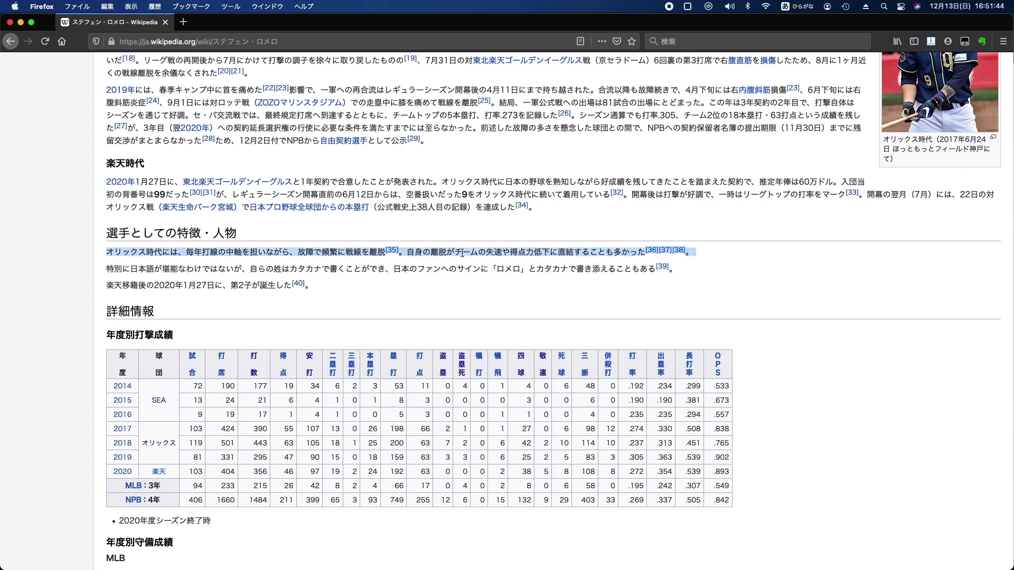
scroll(463, 253, down, 5)
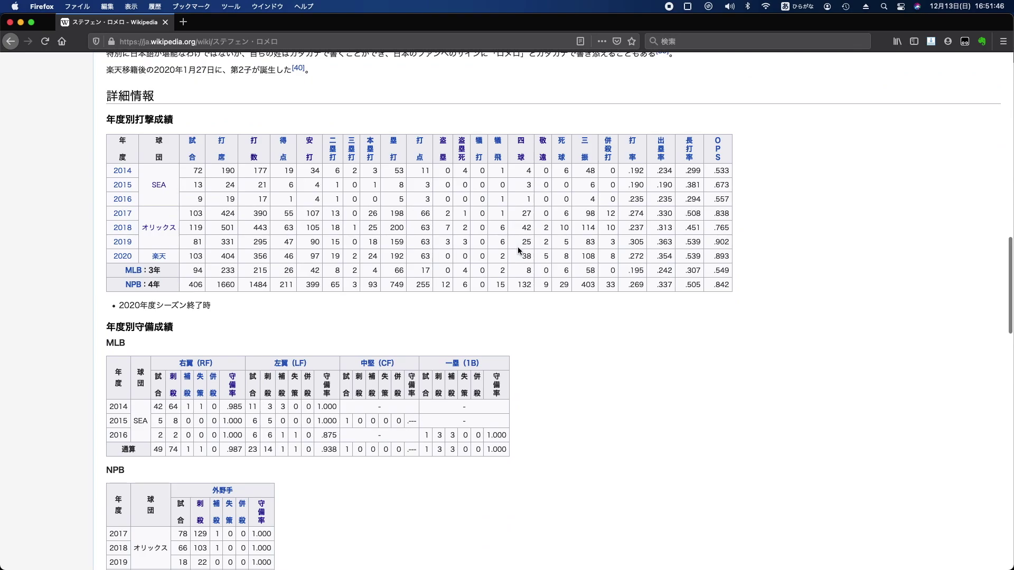
Switch to the ステフェン・ロメロ NPB spreadsheet in Numbers and select the whole 成績予想 row
key(ctrl+Up)
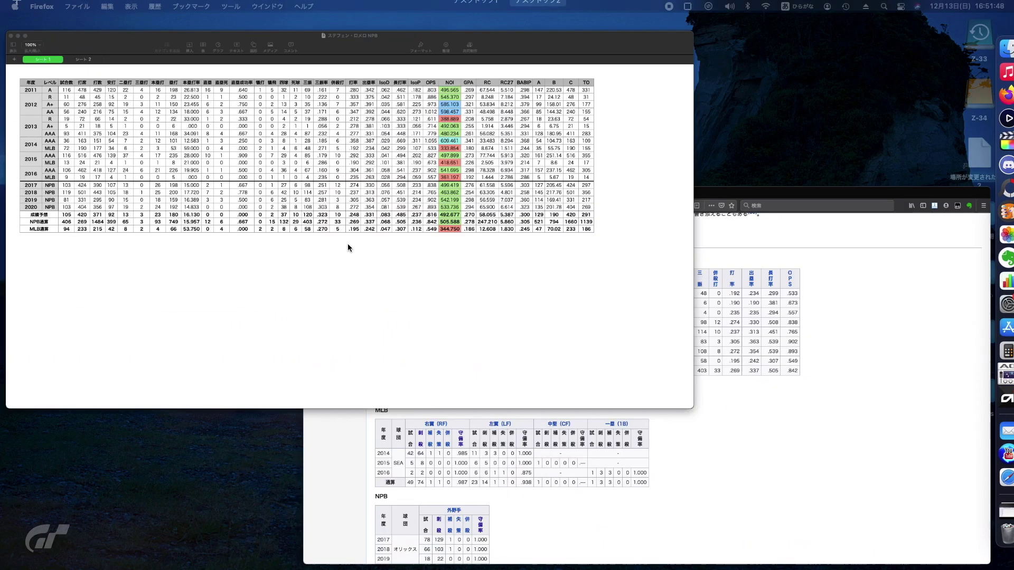
click(348, 247)
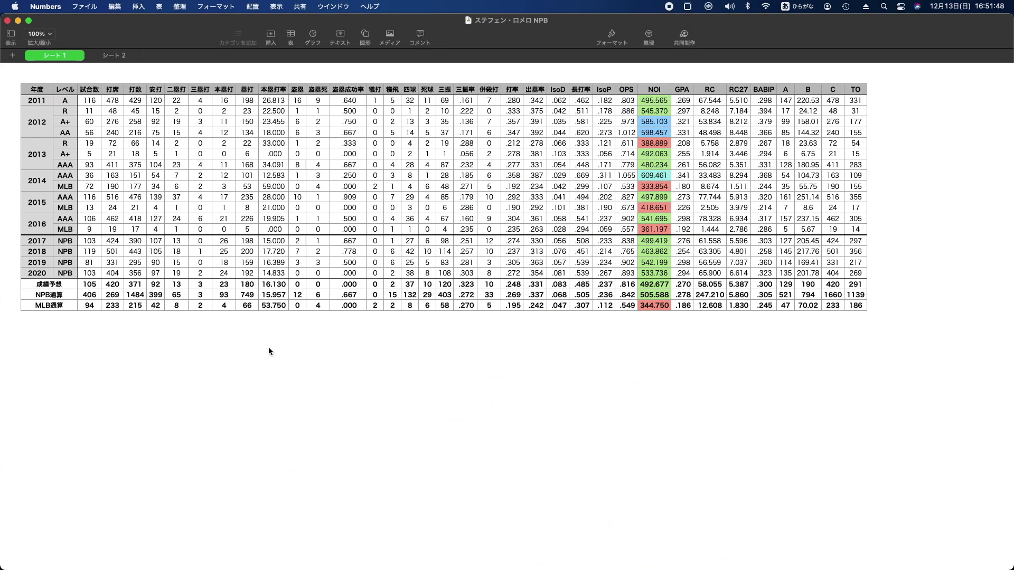
click(27, 287)
click(10, 284)
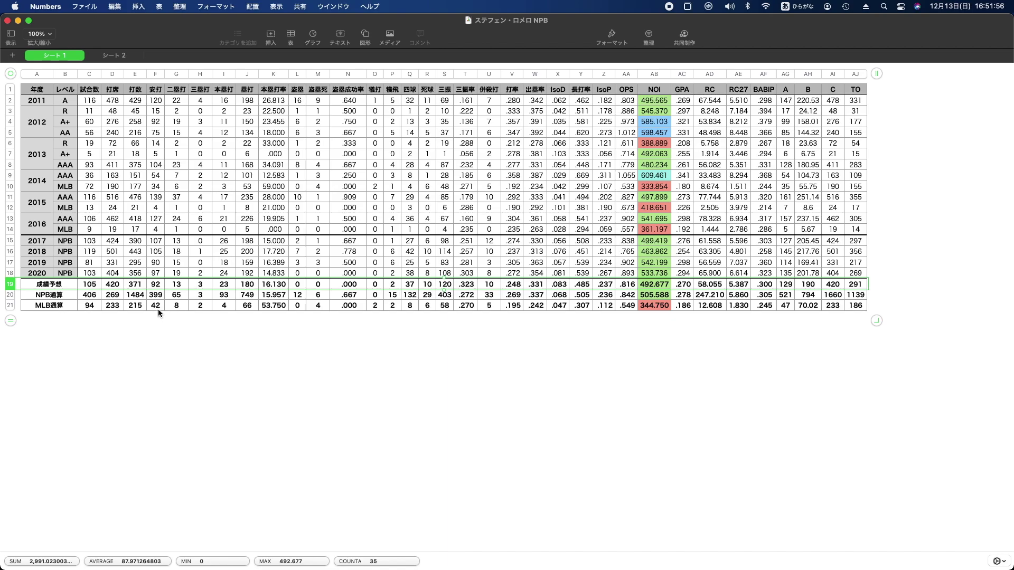
Check the batting average, home runs and plate appearances in the 2020 NPB row
click(512, 274)
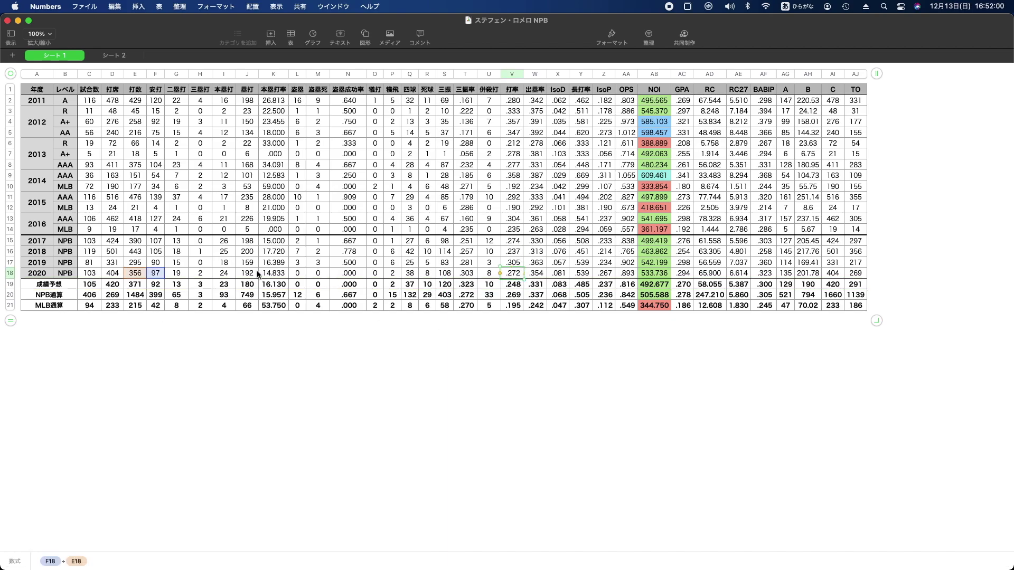
click(225, 276)
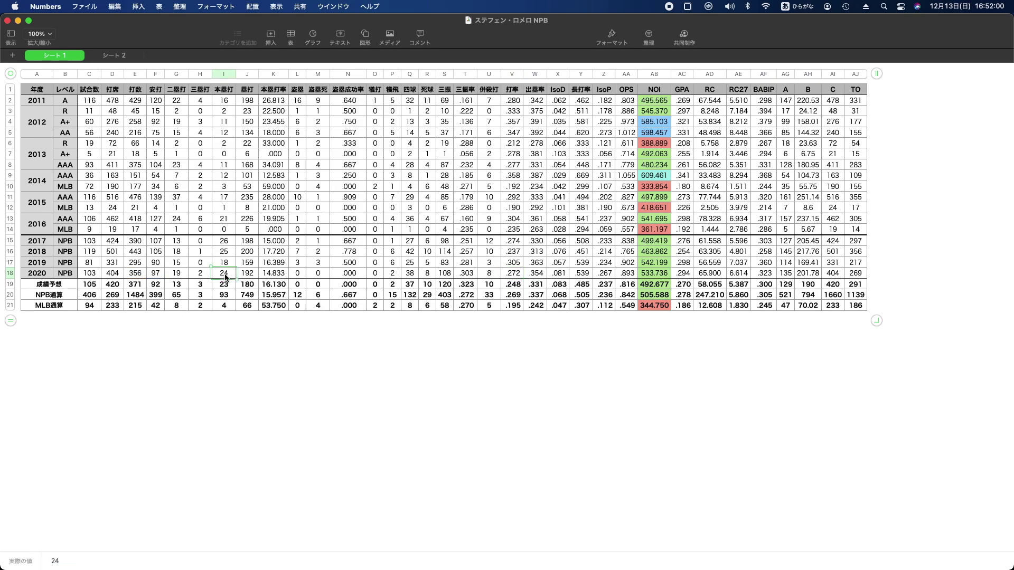
click(117, 276)
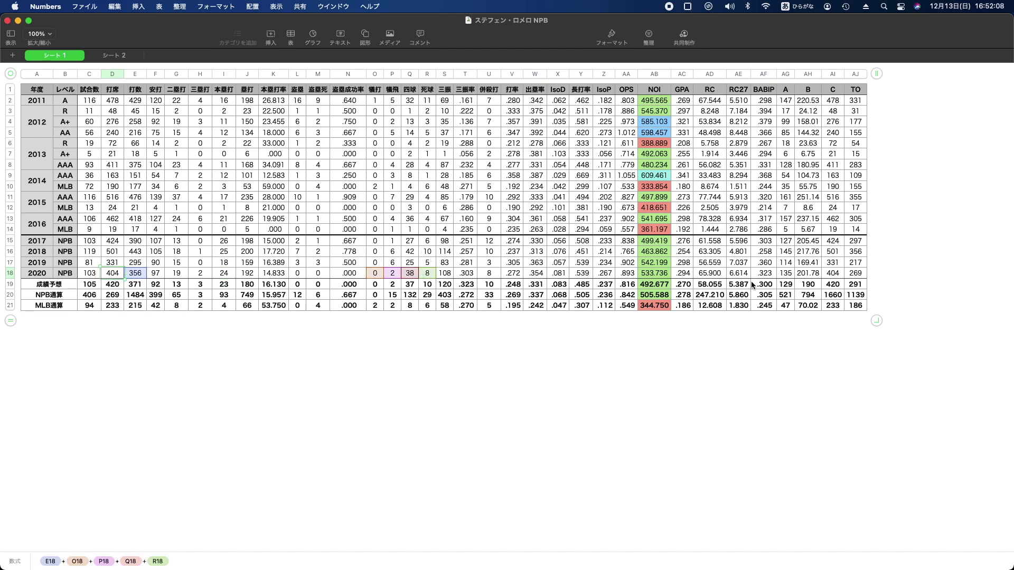
Compare the games played in the 2017 to 2020 NPB rows with the 成績予想 row
click(94, 276)
click(94, 287)
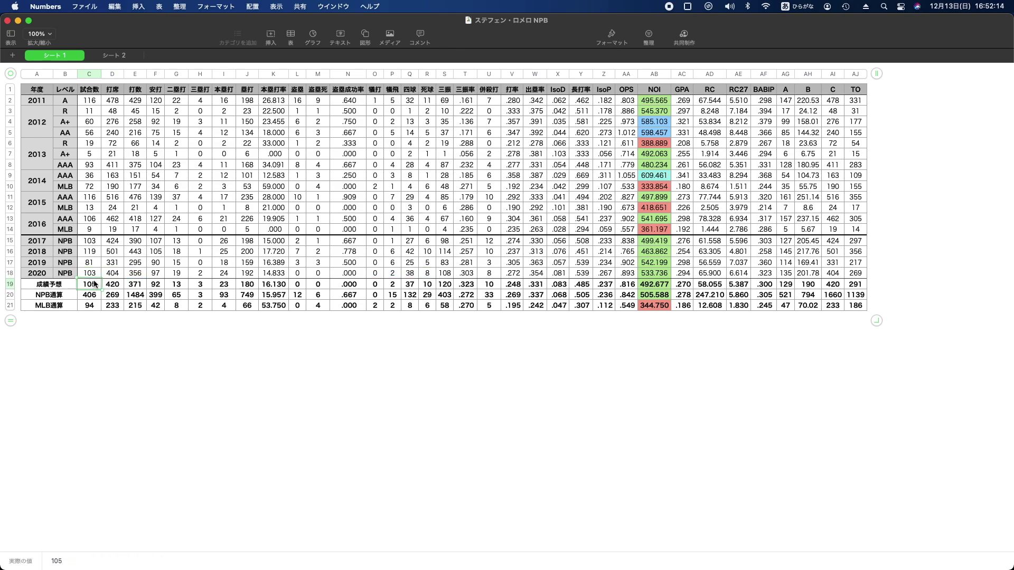
key(Up)
key(Down)
key(Up)
key(Down)
click(96, 274)
click(96, 279)
click(96, 277)
click(98, 243)
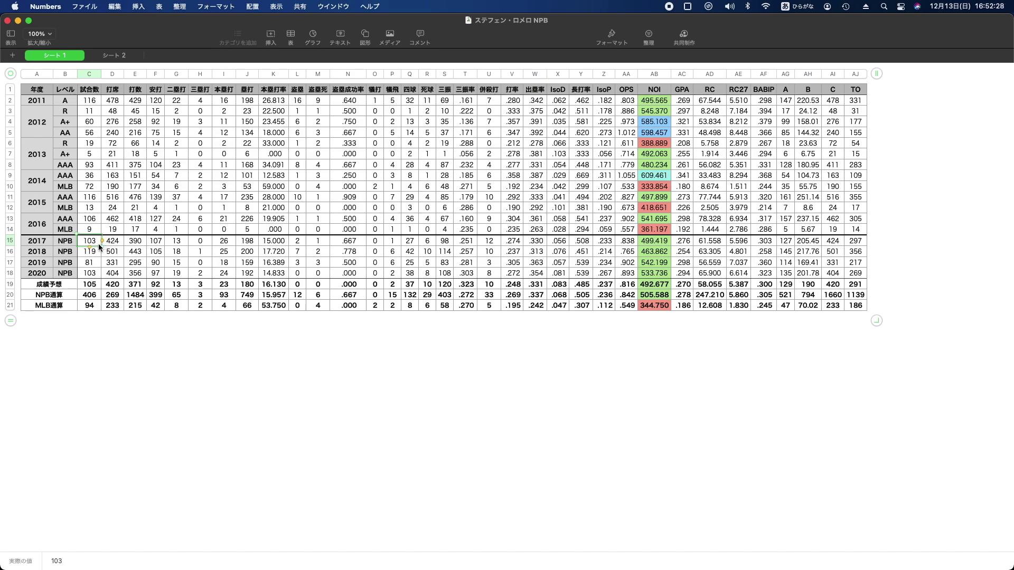
click(96, 250)
click(95, 260)
click(96, 275)
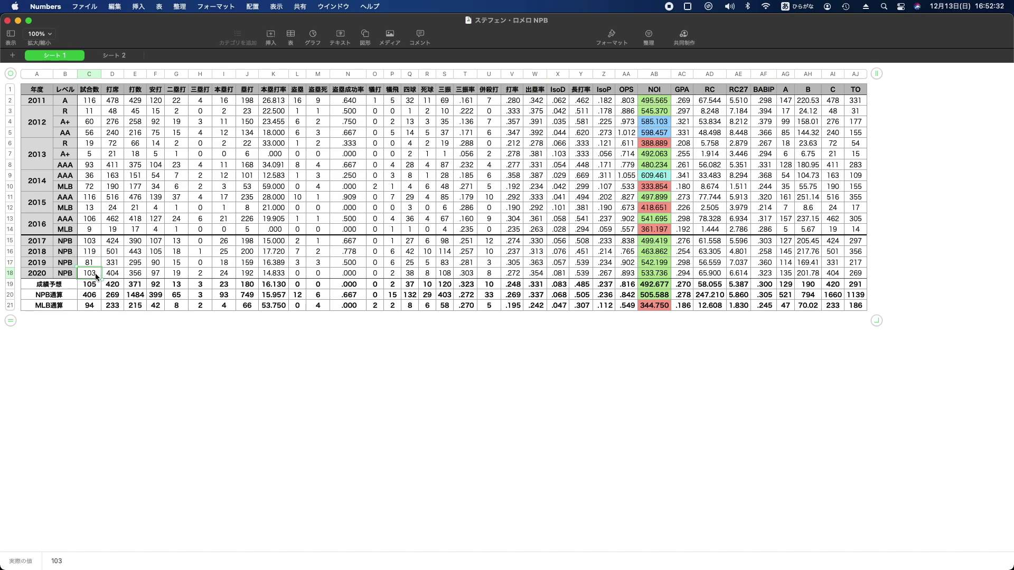
click(96, 285)
click(137, 312)
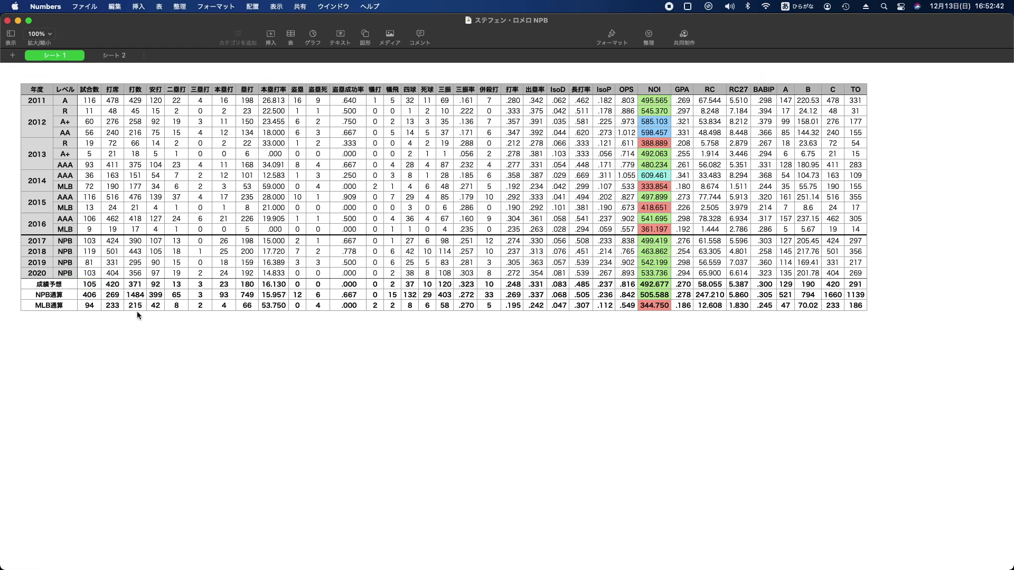
Compare the BABIP cells of the 2018, 2019 and 2020 NPB seasons with the 成績予想 row
click(765, 273)
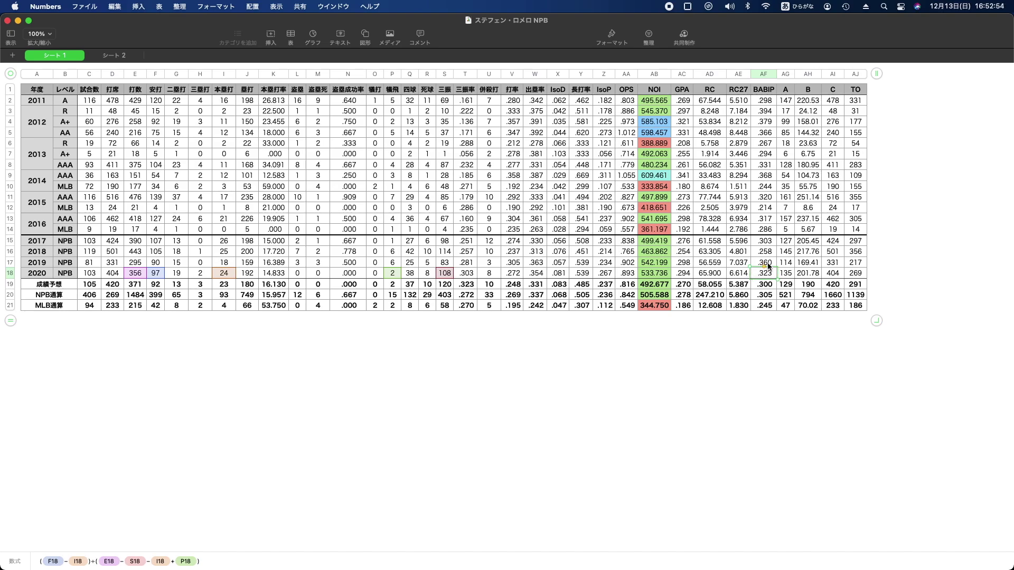
click(768, 263)
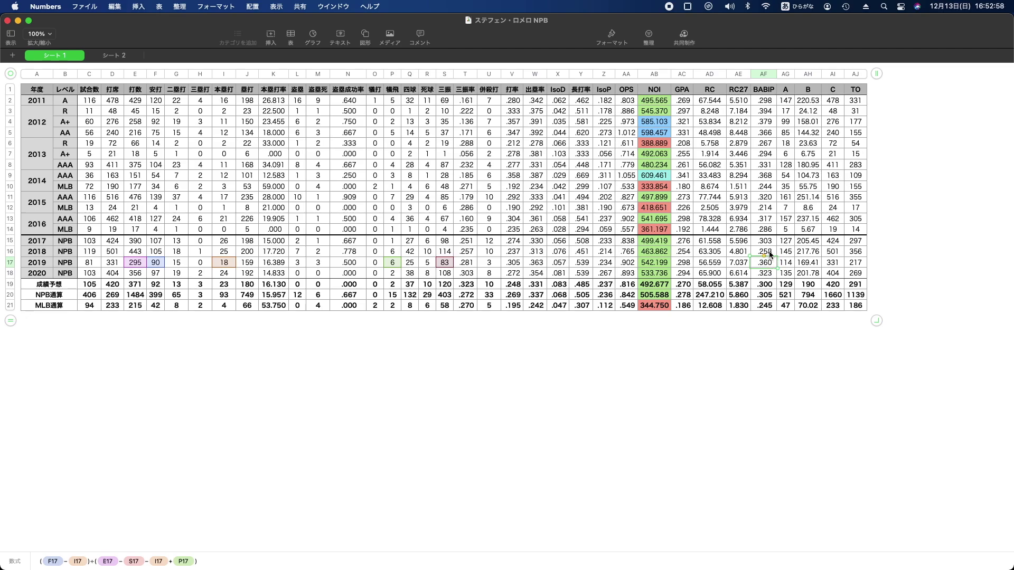
click(769, 253)
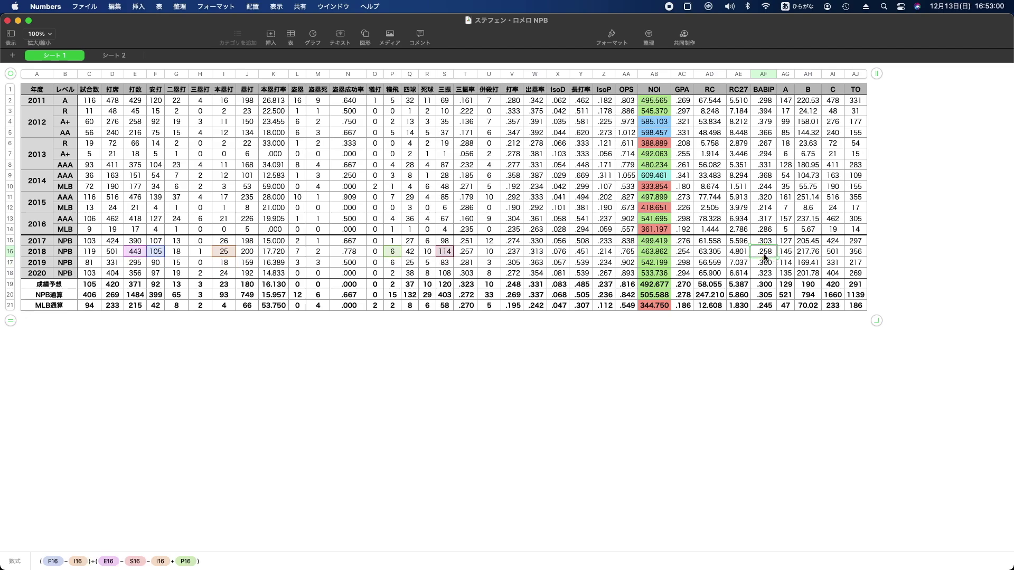
click(769, 263)
click(770, 254)
click(770, 264)
click(770, 272)
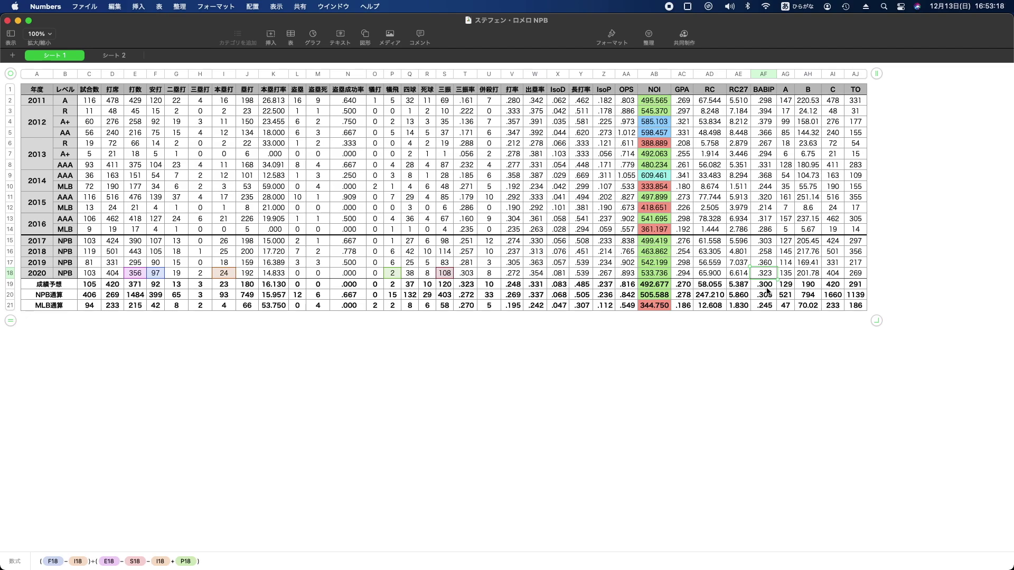
key(Down)
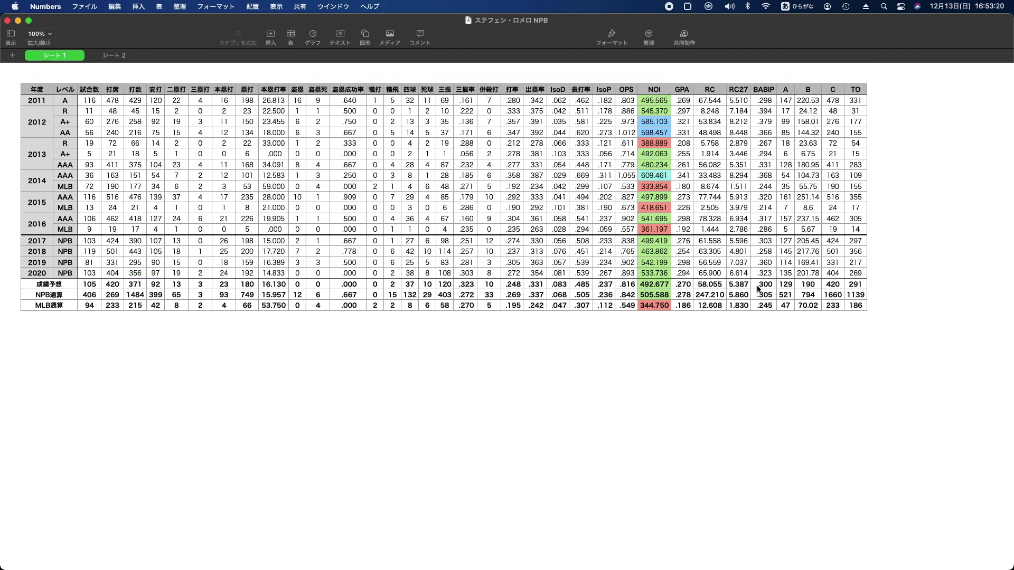
click(676, 366)
click(774, 284)
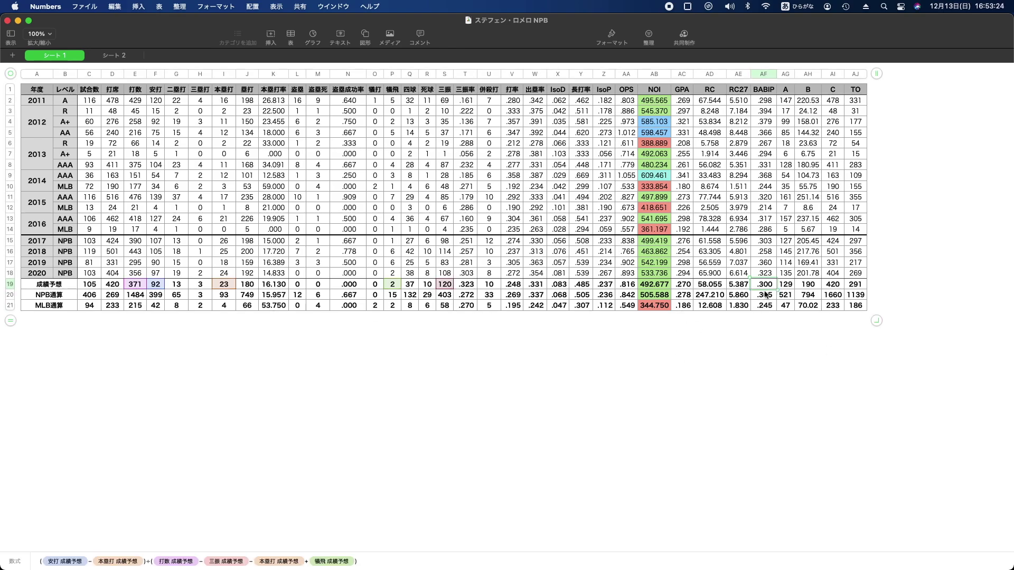
click(625, 336)
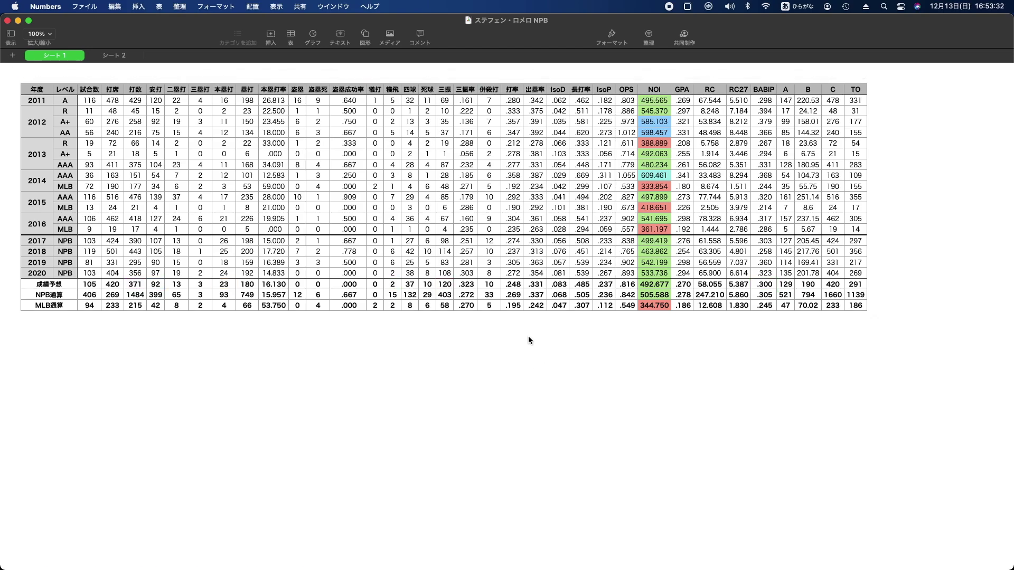
Review the batting average and home runs in the 成績予想 row, including the formula behind the batting average
click(512, 285)
click(519, 326)
click(512, 291)
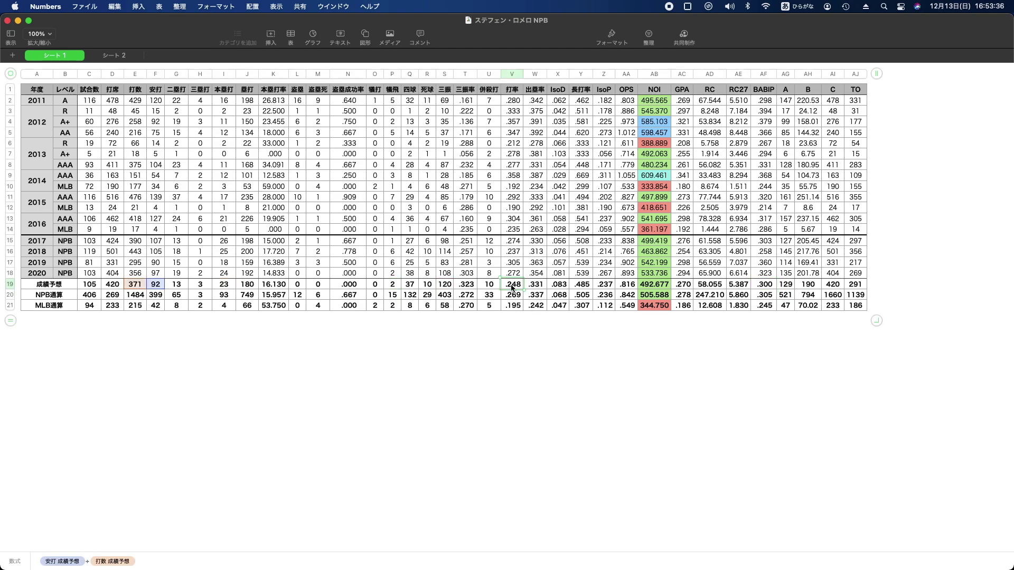
click(225, 286)
click(263, 357)
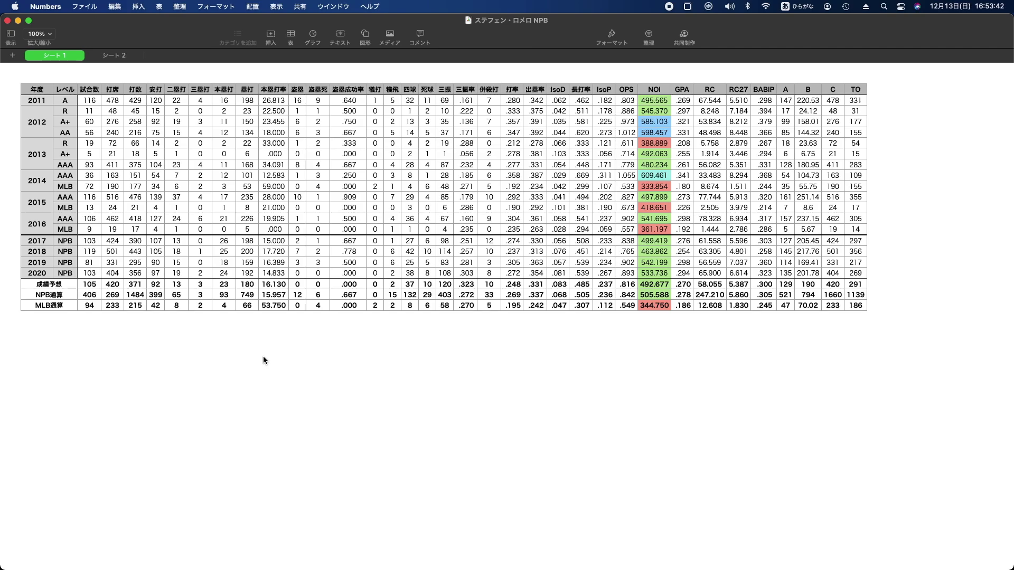
click(223, 287)
click(506, 287)
click(505, 288)
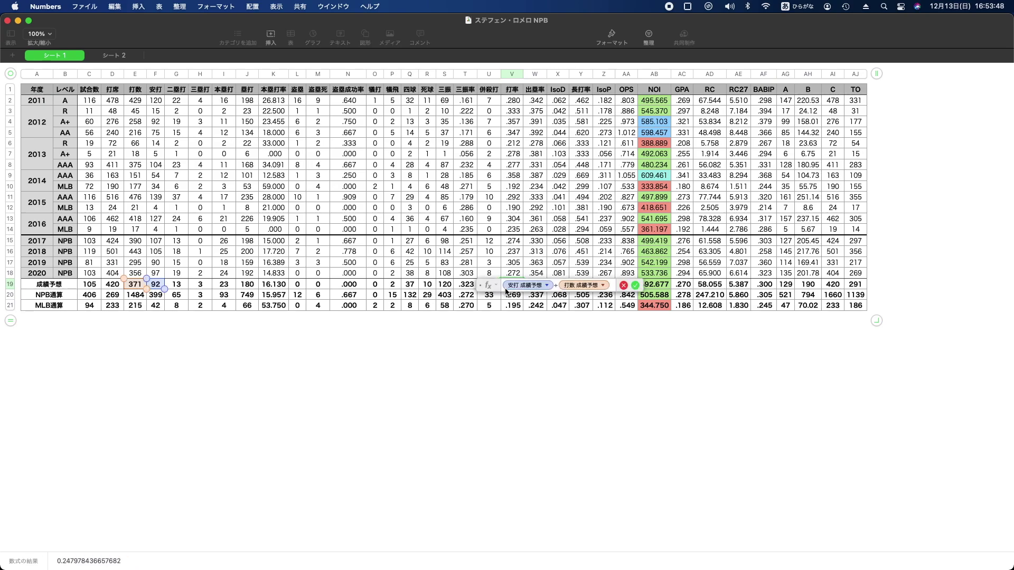
key(Return)
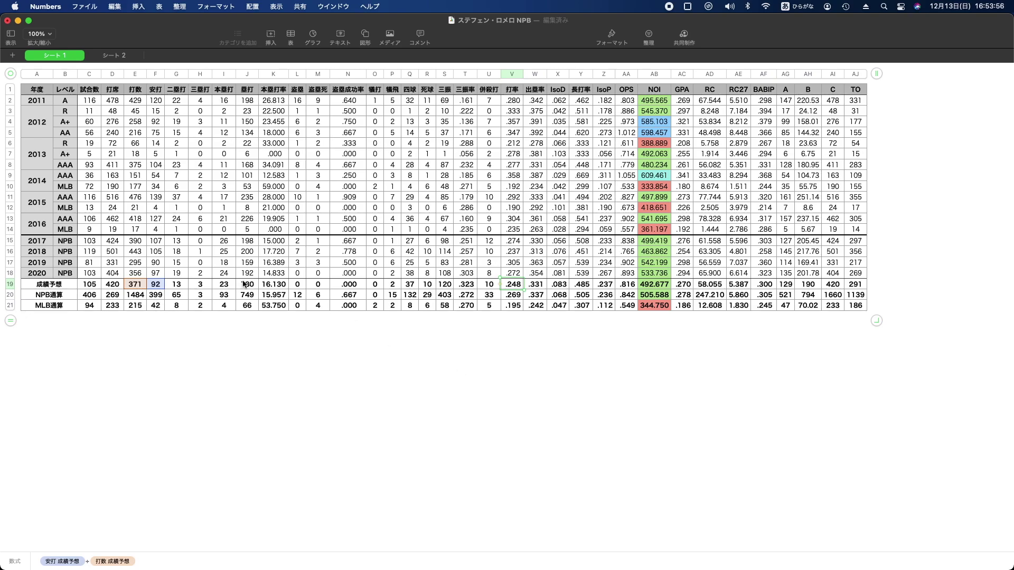
Check the home runs in the 成績予想 row and compare its strikeouts with the 2020 season
click(217, 288)
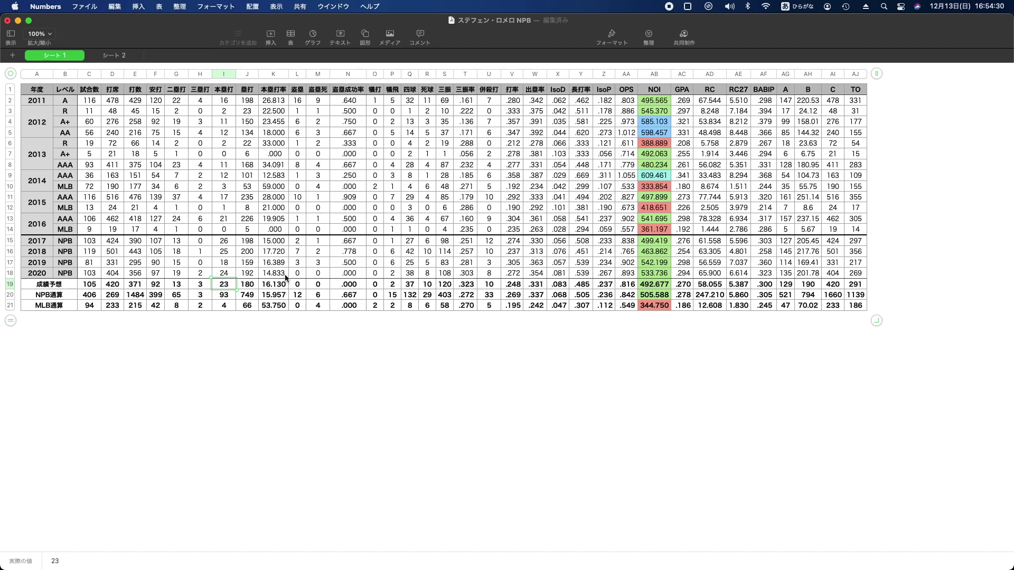
click(449, 275)
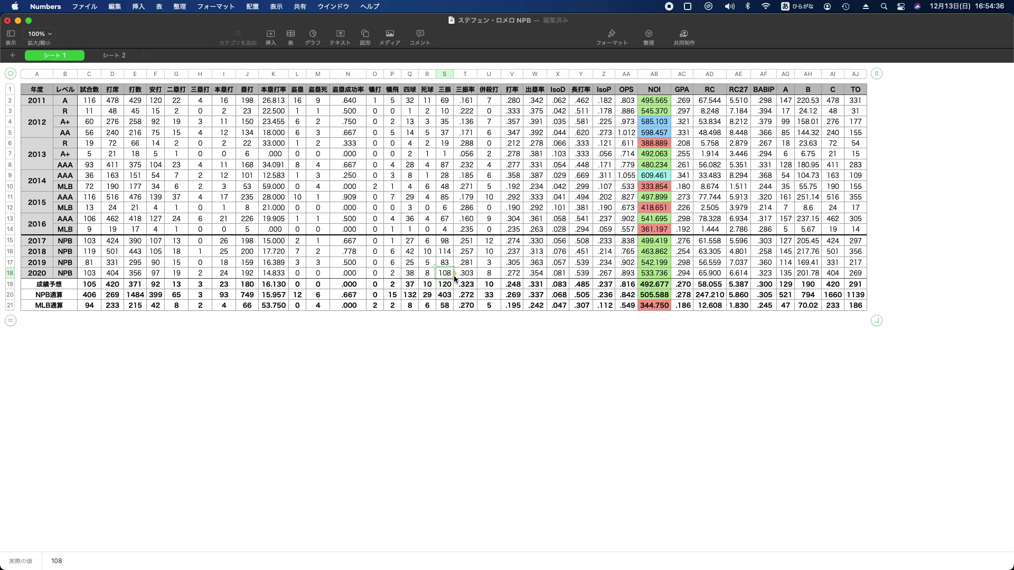
click(447, 286)
click(446, 356)
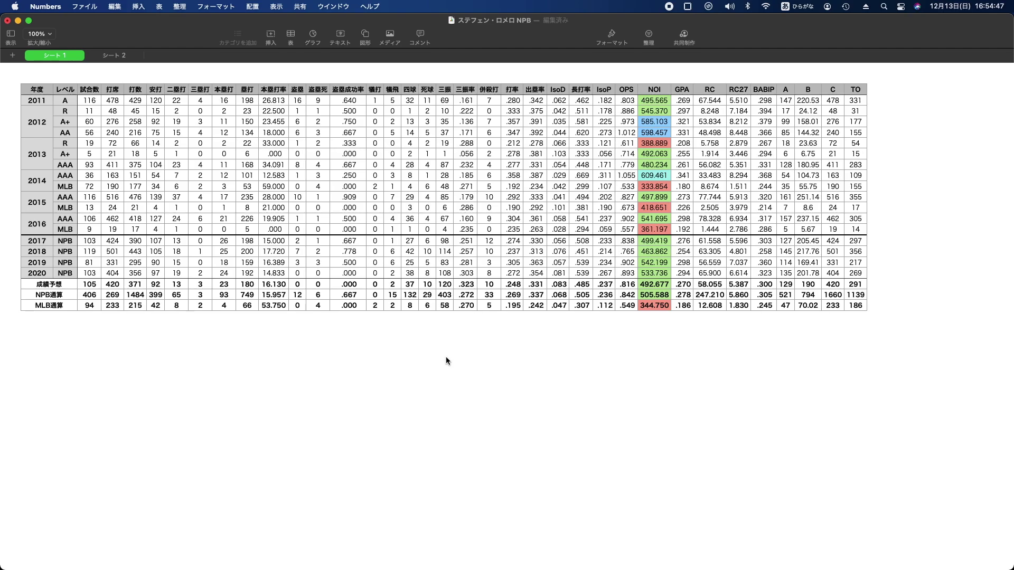
click(444, 285)
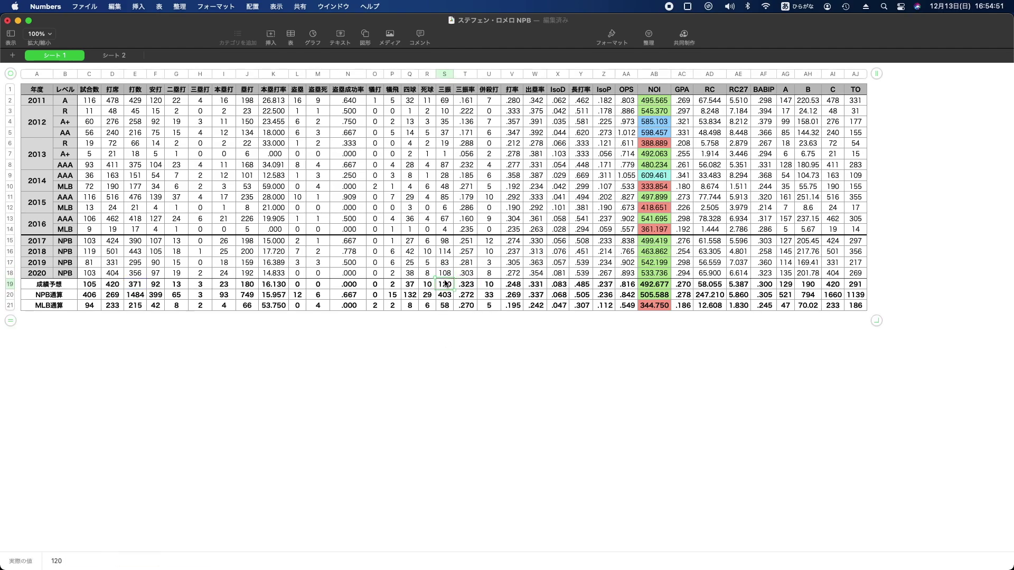
click(412, 352)
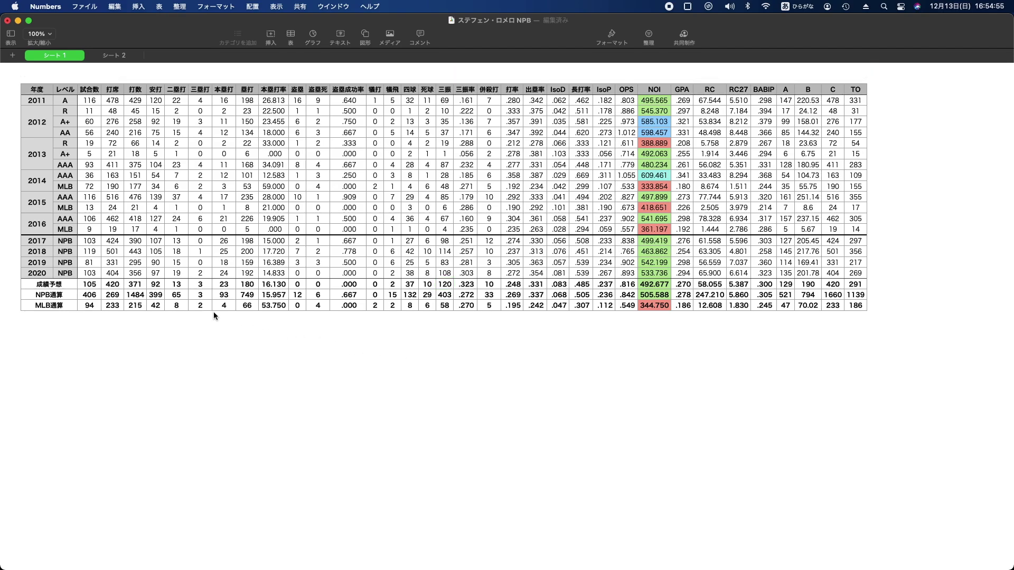
Check the triples and batting average in the 成績予想 row
click(206, 277)
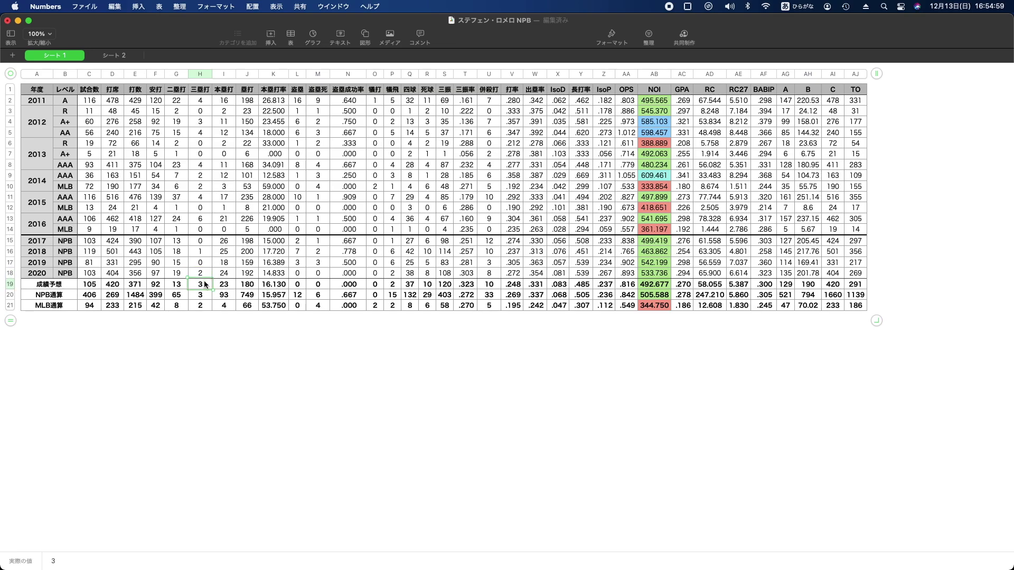
click(186, 334)
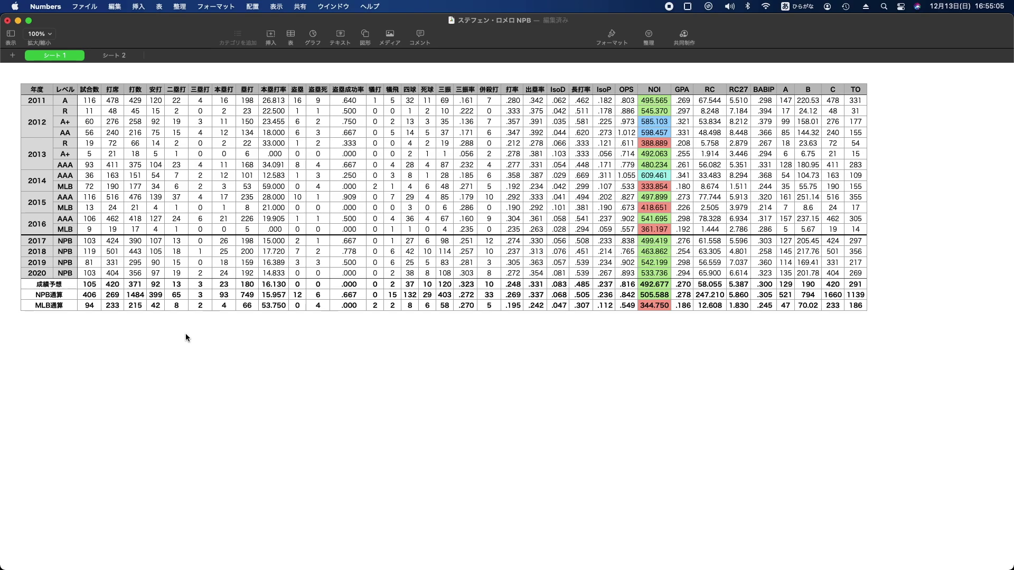
click(521, 284)
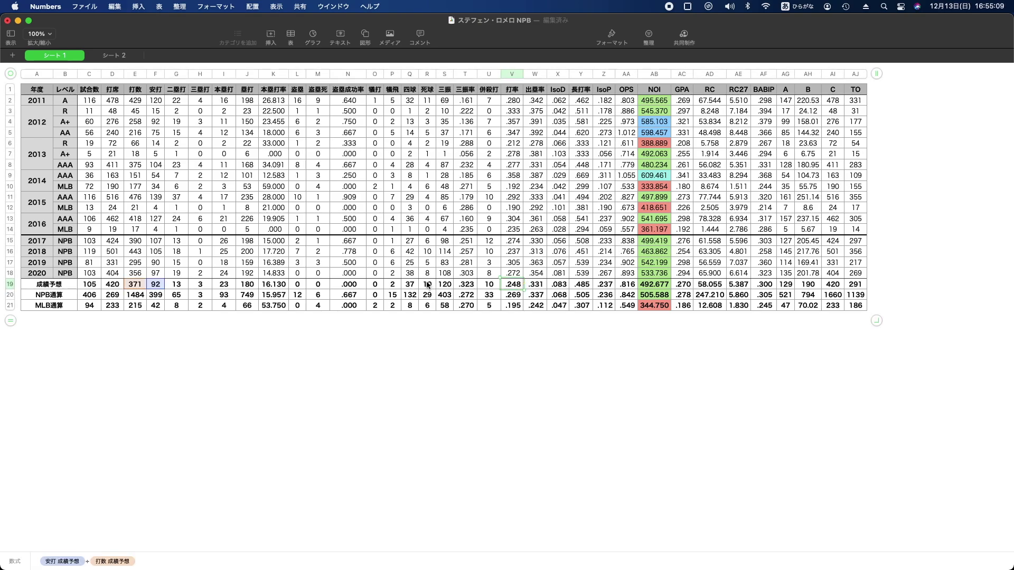
Check the IsoD and walks in the 成績予想 row against the IsoD of the 2017 NPB season and the 2014–2015 US seasons
click(555, 289)
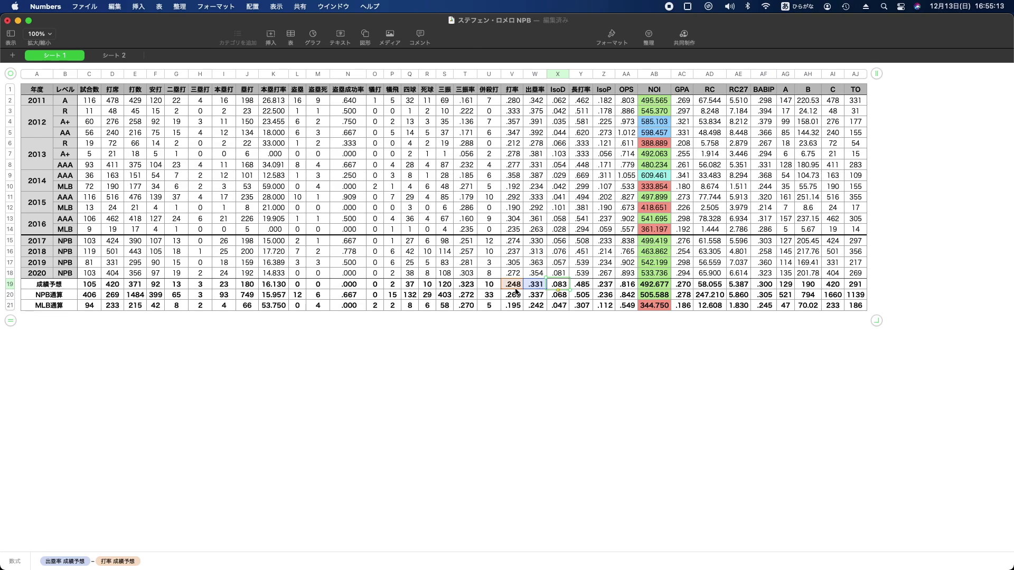
click(411, 285)
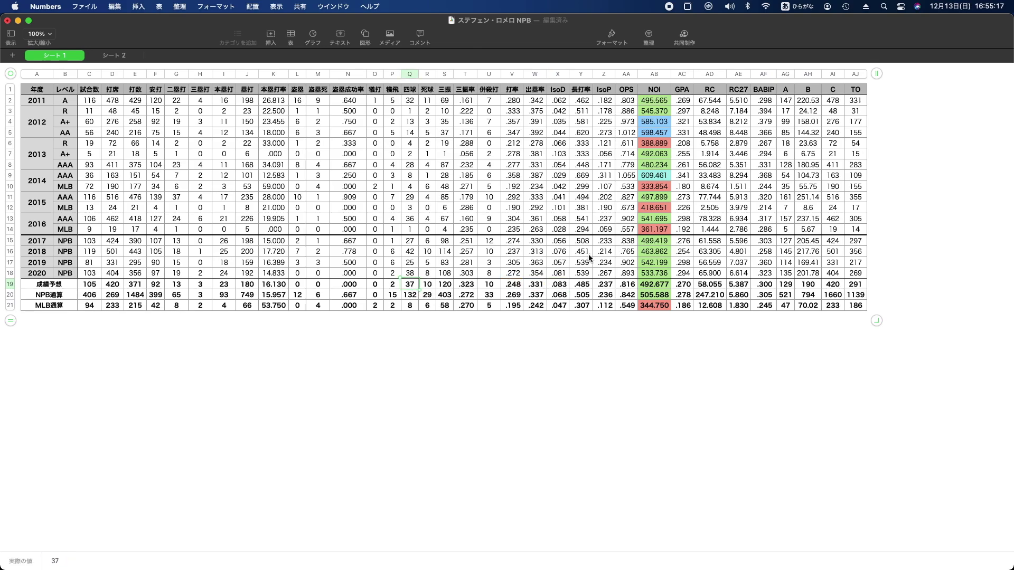
click(563, 242)
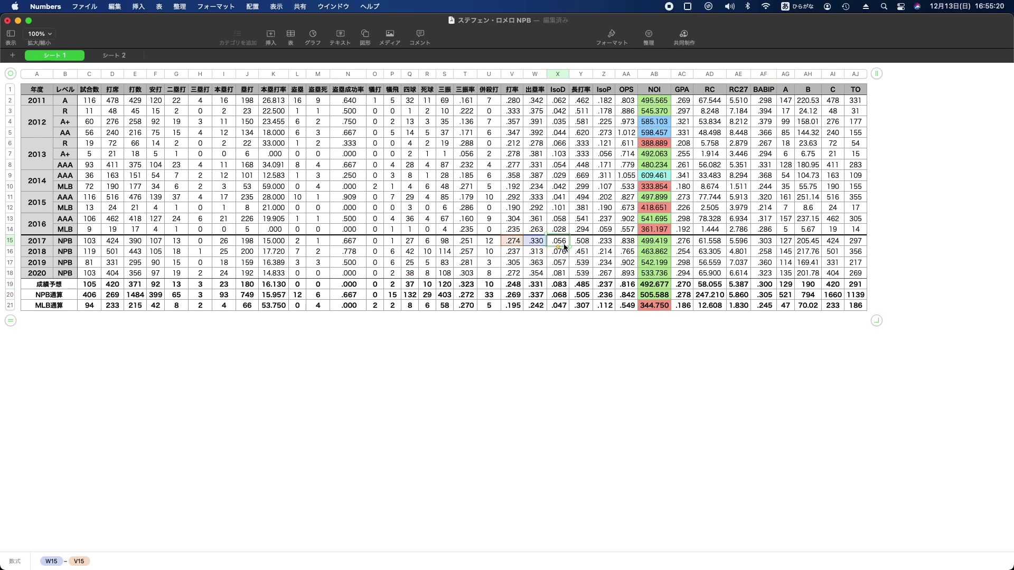
click(560, 201)
click(562, 189)
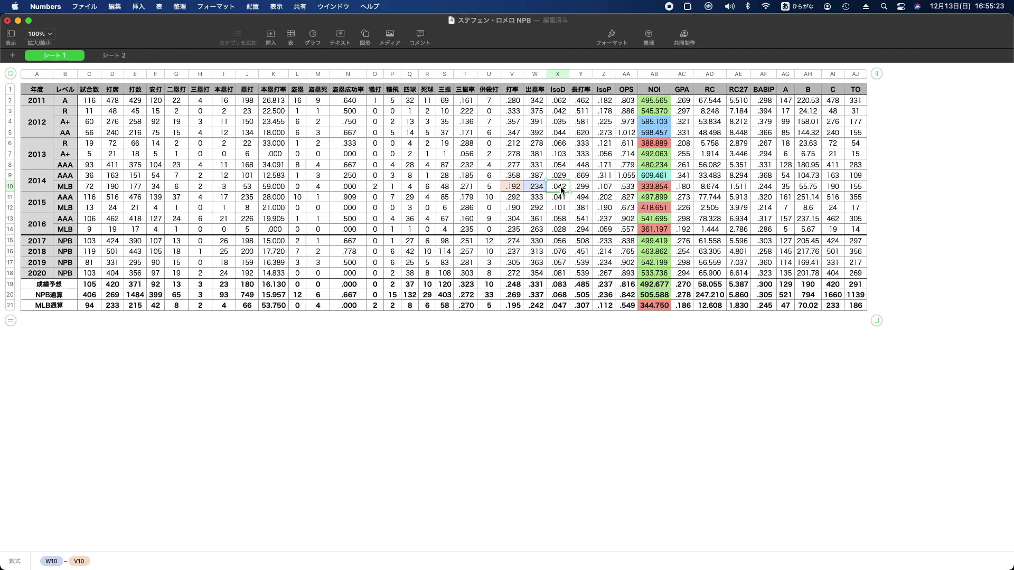
click(561, 199)
Compare the IsoD cells of the 2017, 2018, 2019 and 2020 NPB seasons one after another
click(563, 242)
click(563, 253)
click(563, 263)
click(561, 241)
click(561, 252)
click(560, 242)
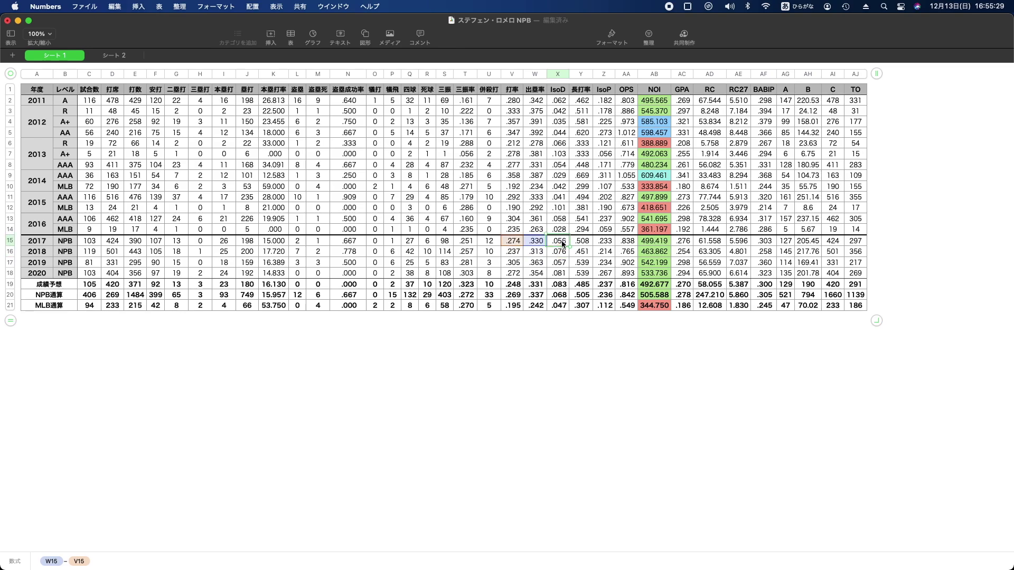
click(564, 252)
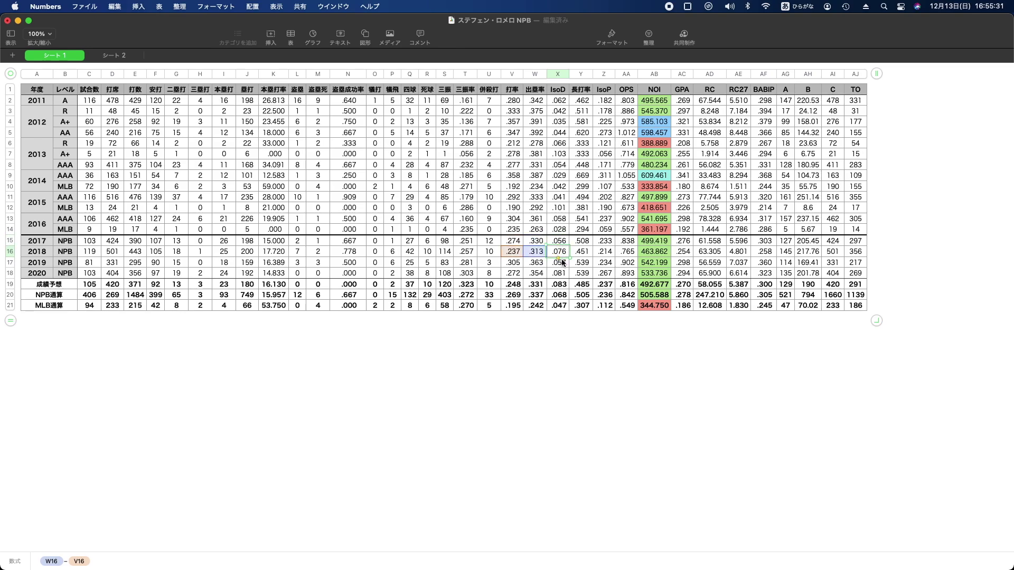
click(563, 262)
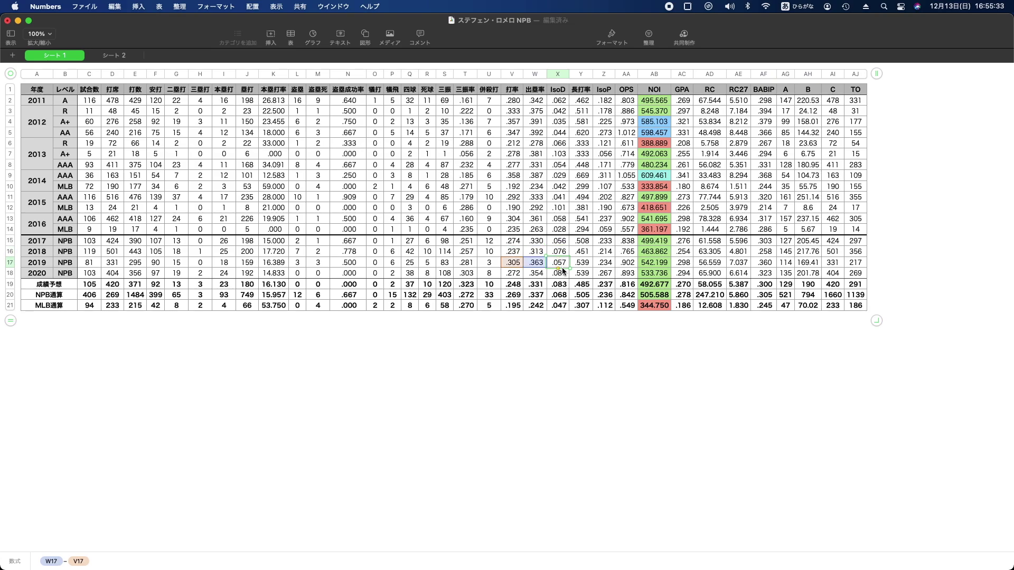
click(563, 273)
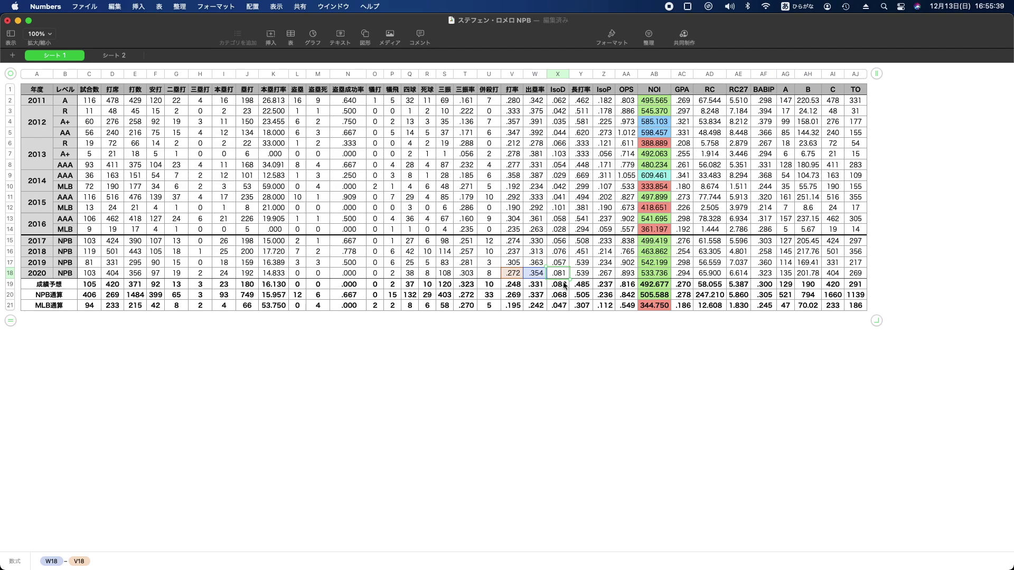
click(562, 244)
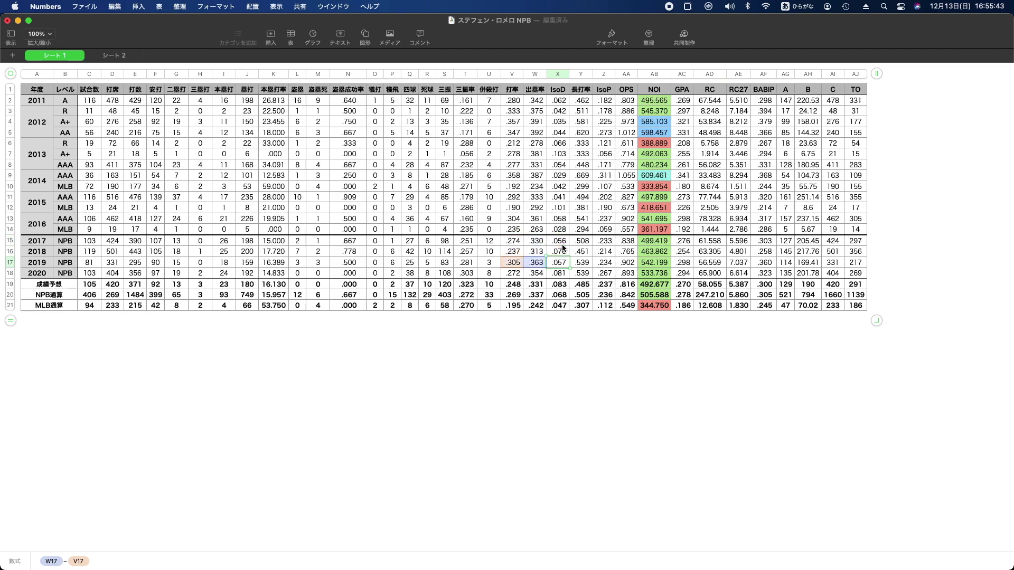
click(563, 411)
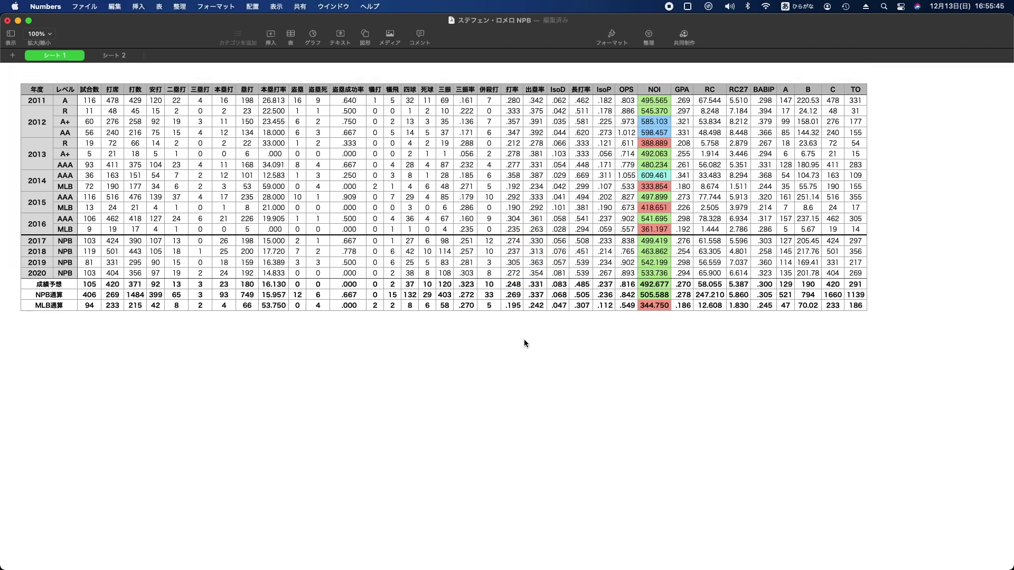
Review the walks, home runs and doubles in the 成績予想 row
click(416, 284)
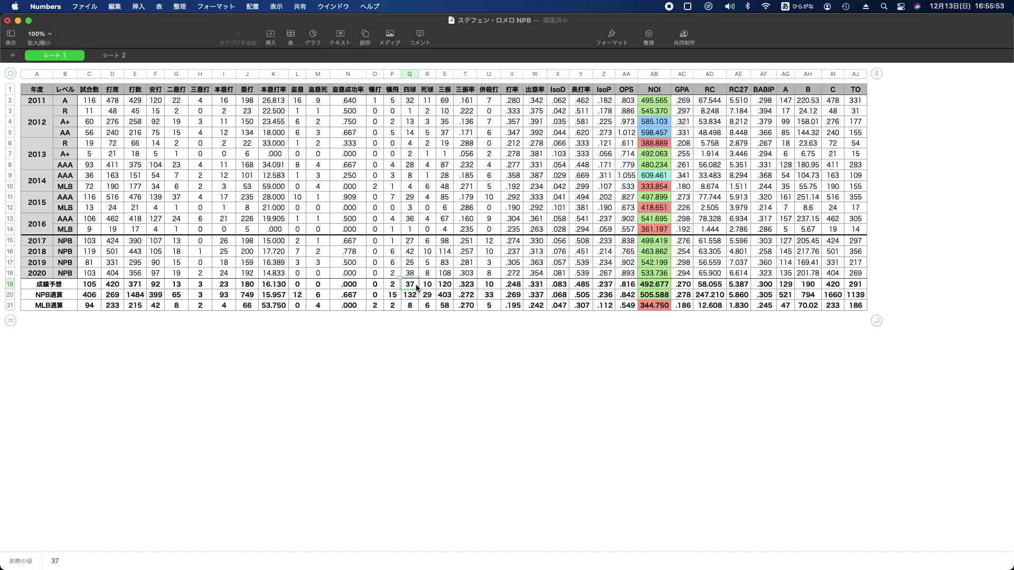
click(239, 351)
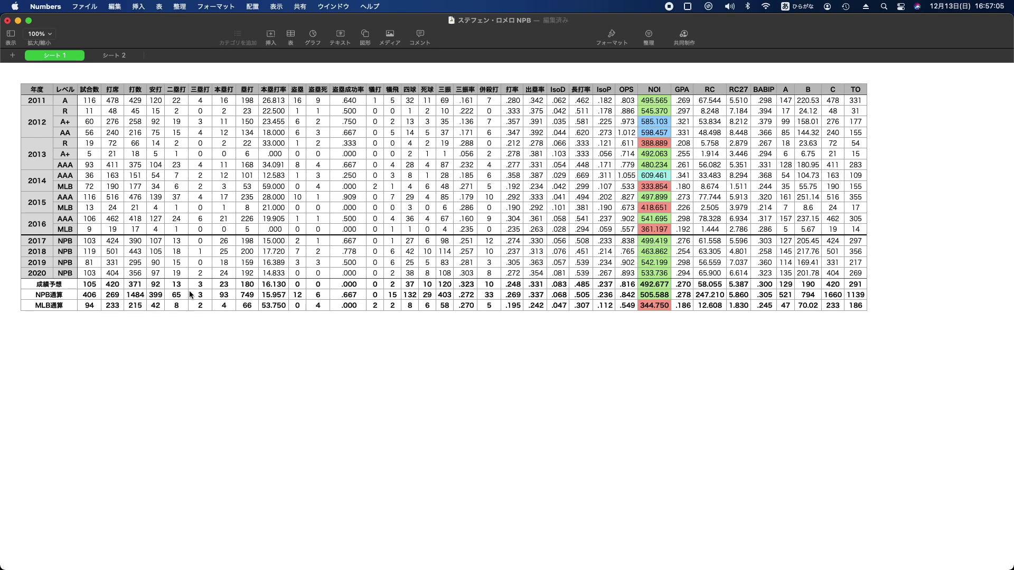
click(231, 289)
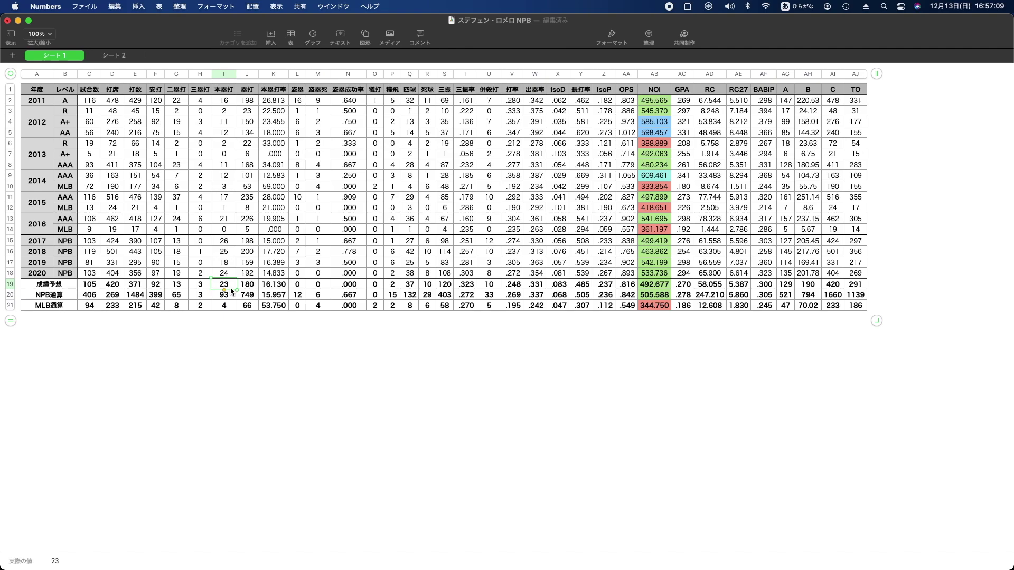
key(Left)
key(Left)
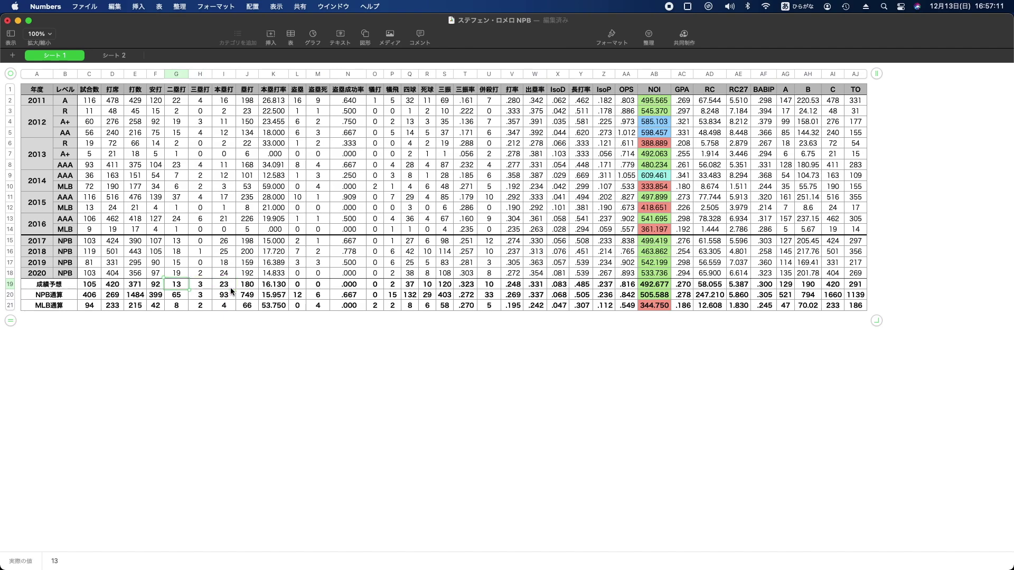
click(230, 351)
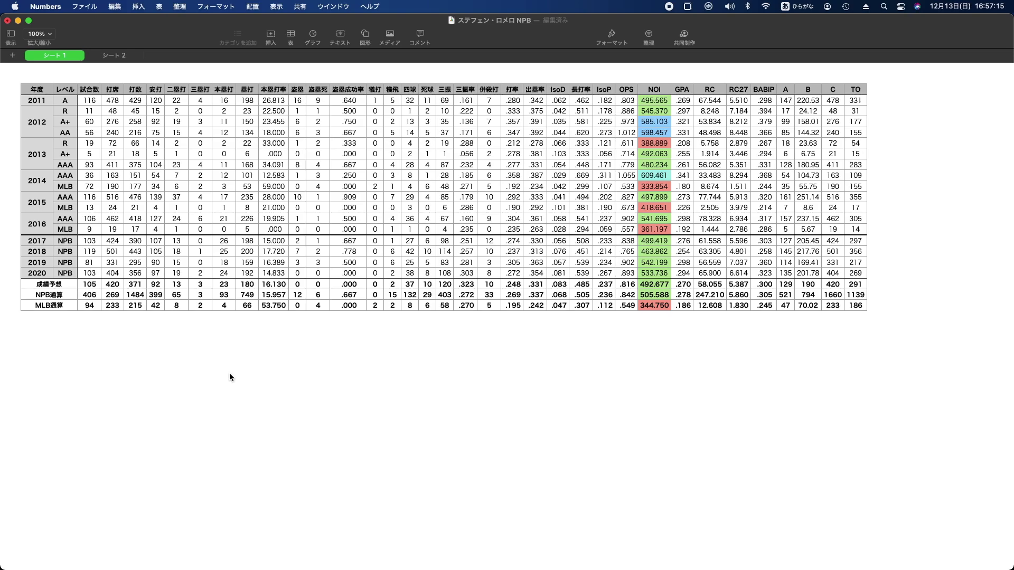
Go through the home runs, sacrifice flies, walks, hit-by-pitches and strikeouts in the 成績予想 row
click(226, 287)
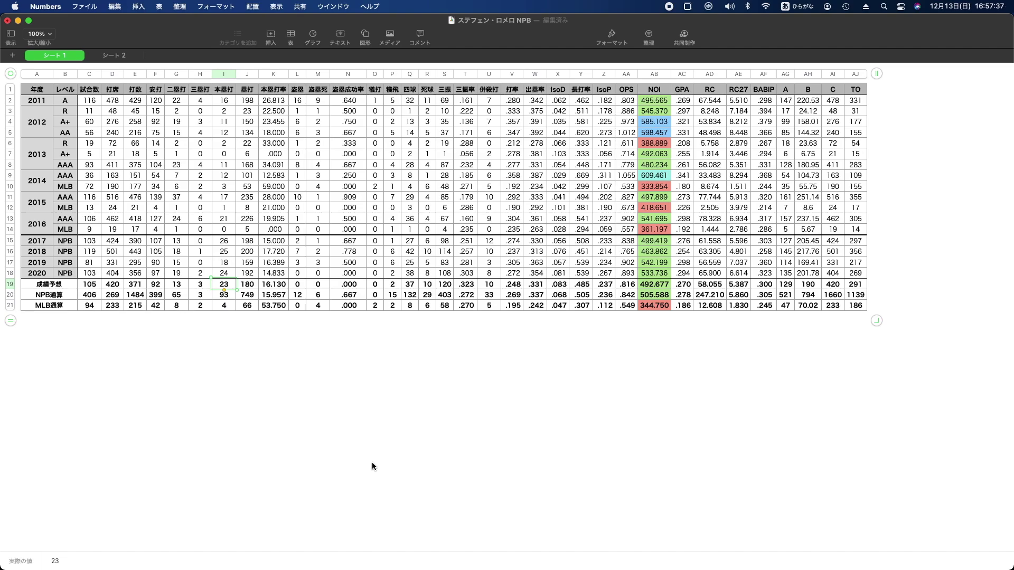
click(378, 294)
click(393, 285)
click(427, 285)
click(445, 285)
click(411, 287)
click(427, 288)
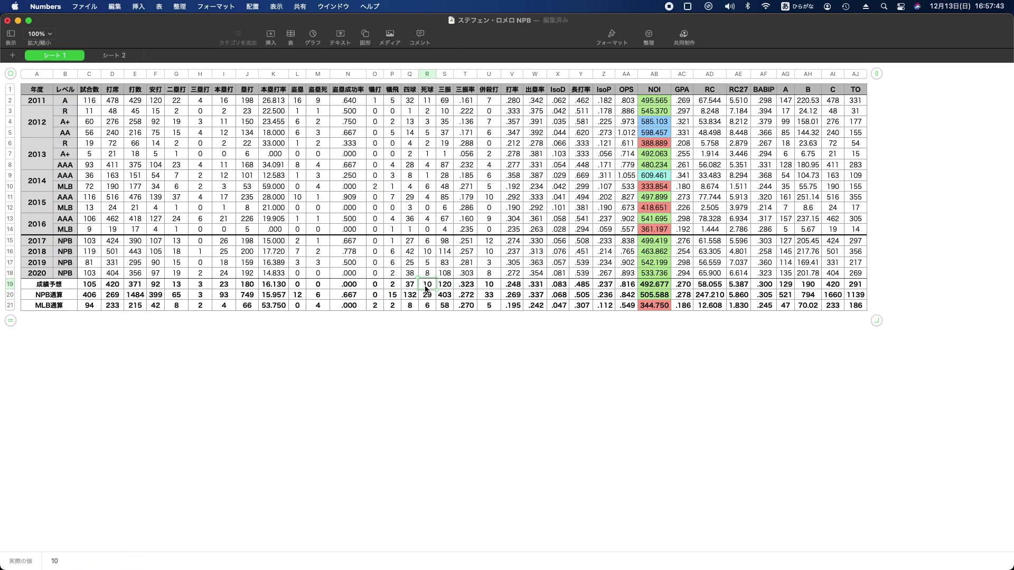
click(433, 383)
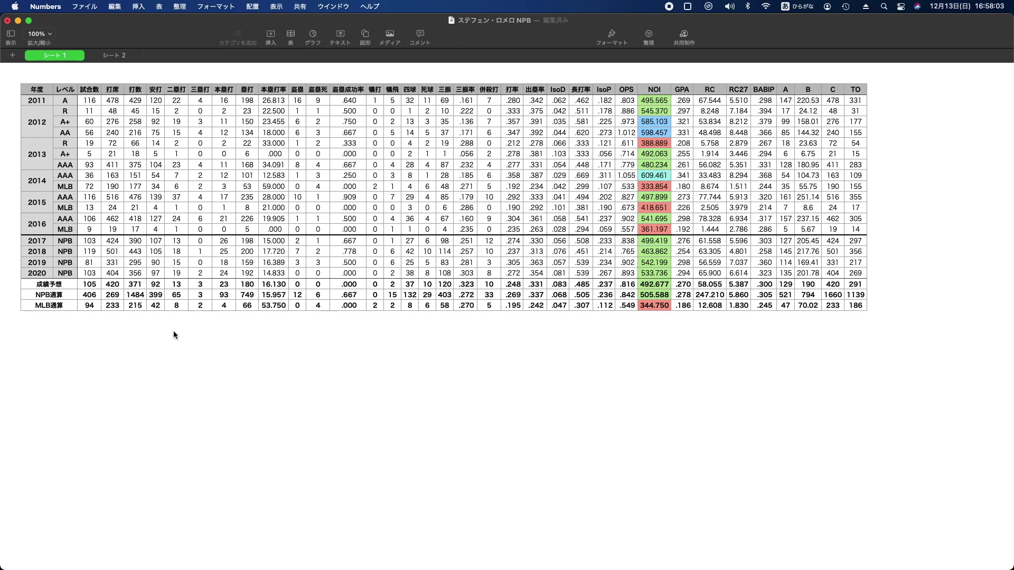
Check the games played in the 成績予想 row and select that entire row
click(97, 284)
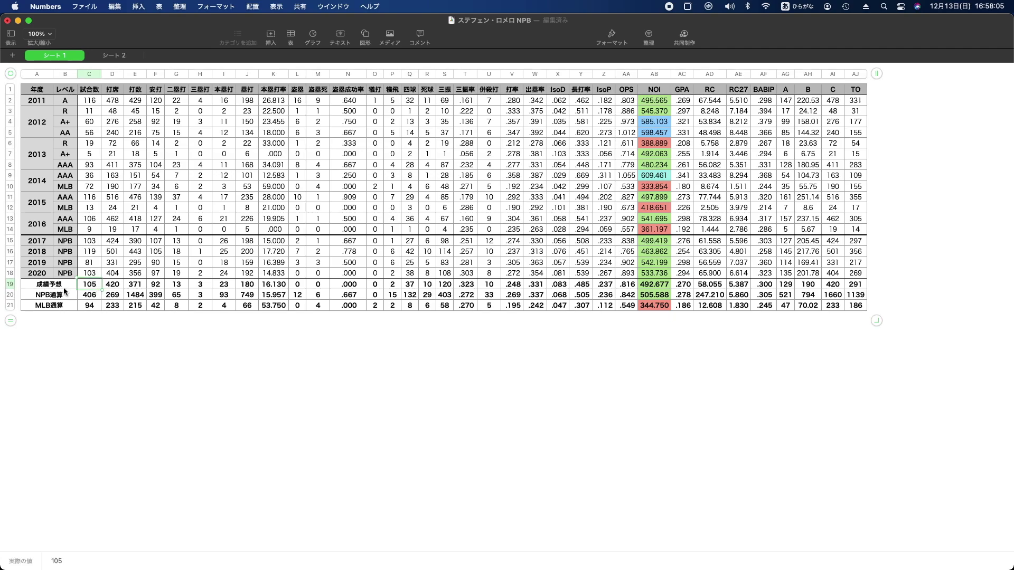
click(59, 287)
click(8, 285)
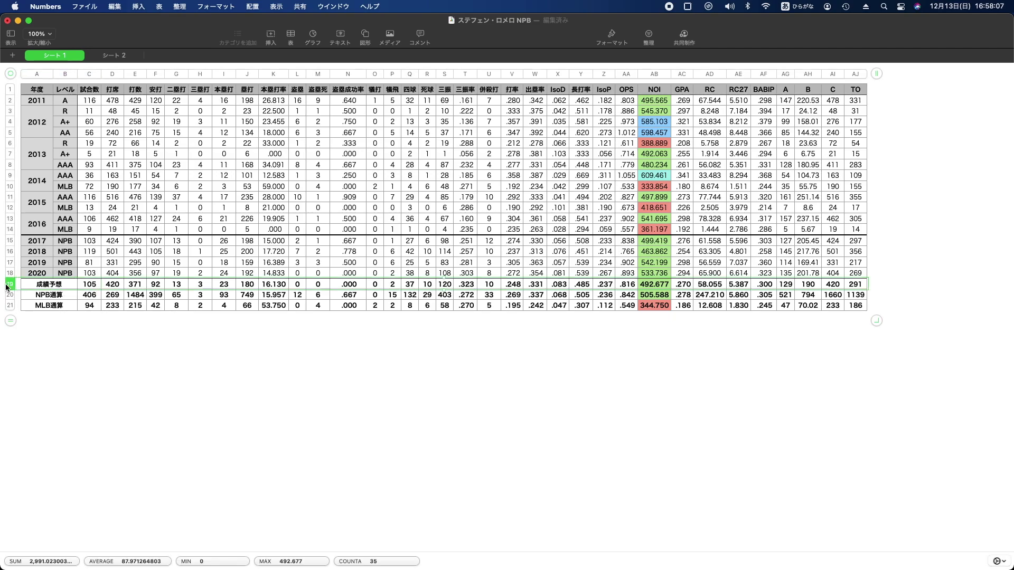